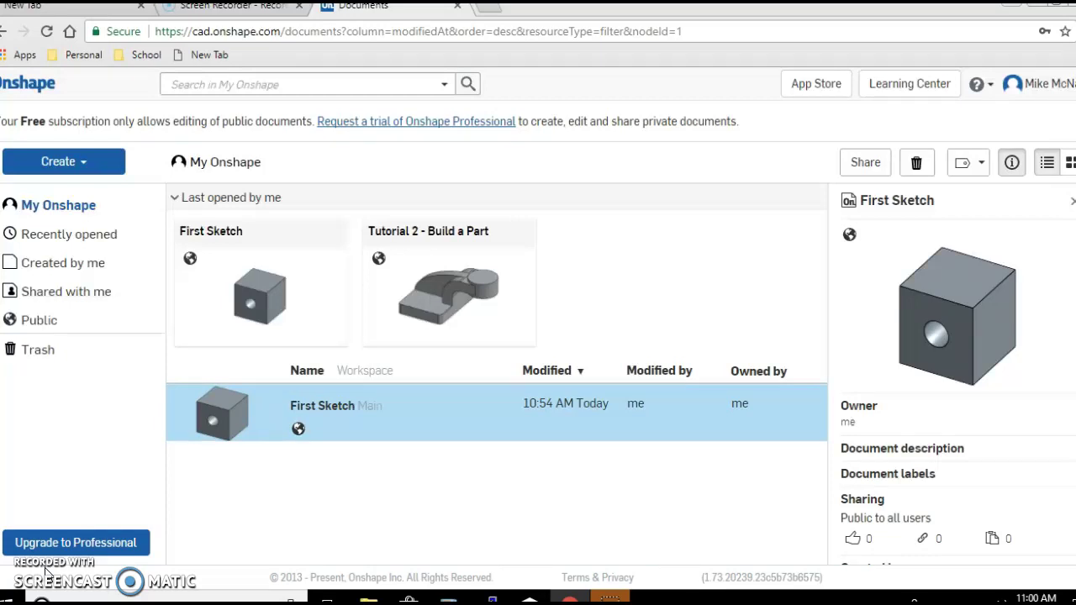
# Create a new public document named 'cube' from the Create menu.
pyautogui.click(232, 481)
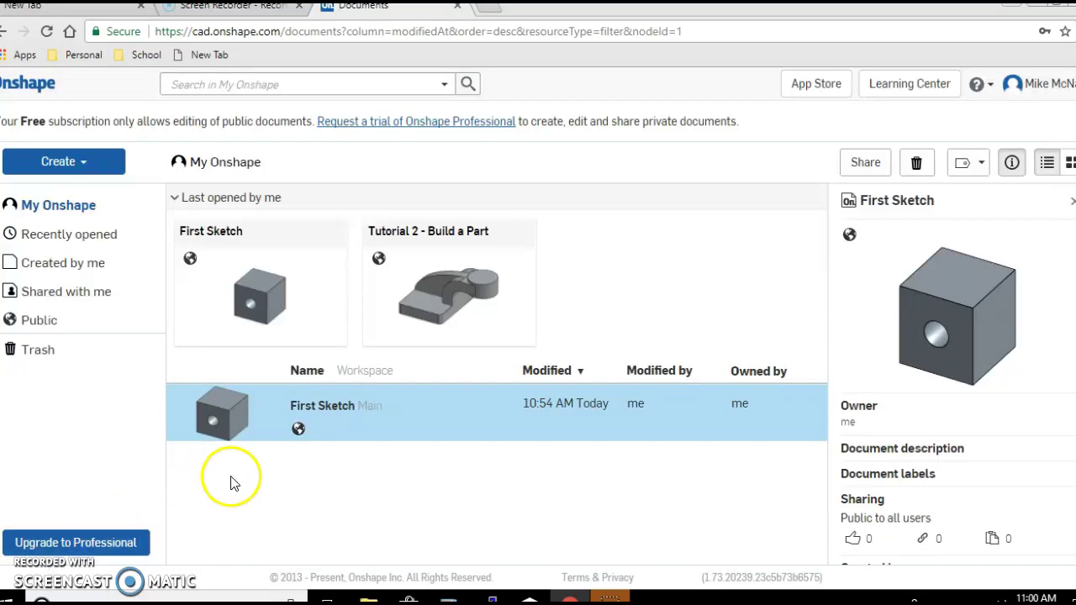
pyautogui.click(70, 164)
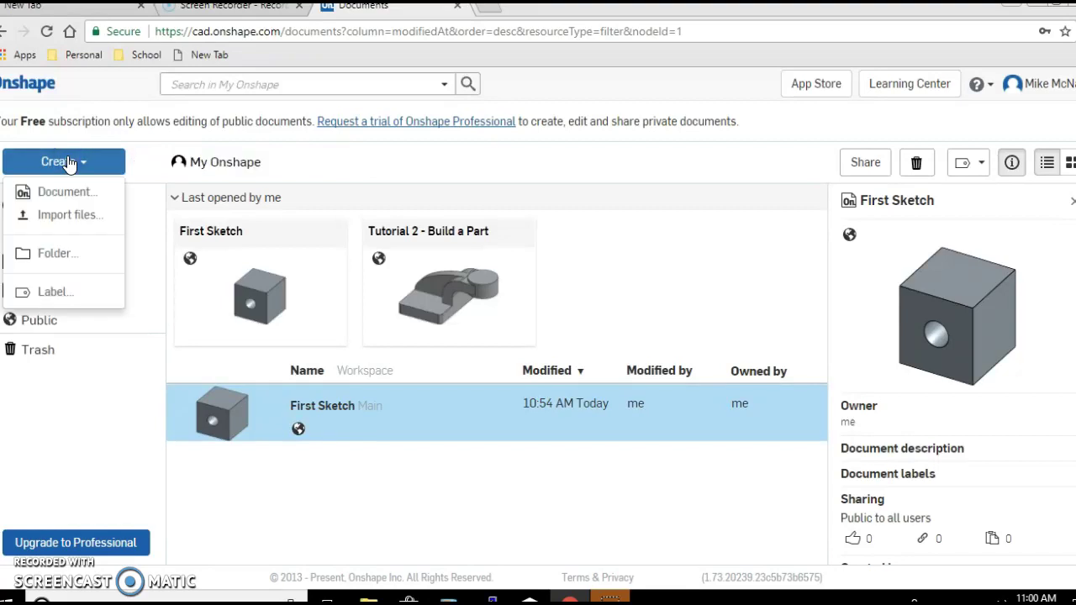
pyautogui.click(71, 192)
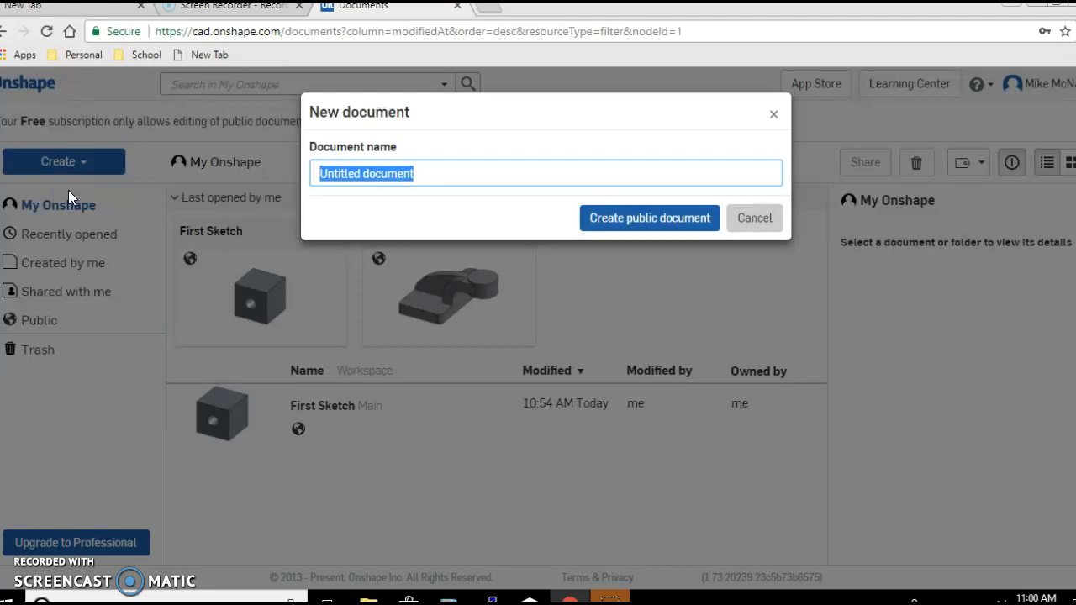
pyautogui.write('cube')
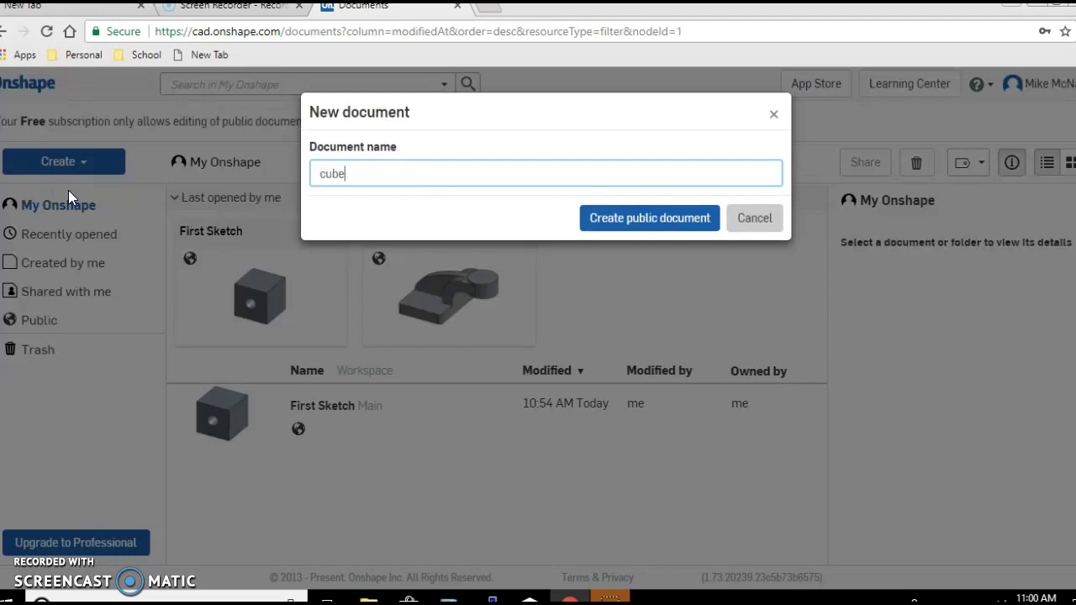
pyautogui.click(176, 207)
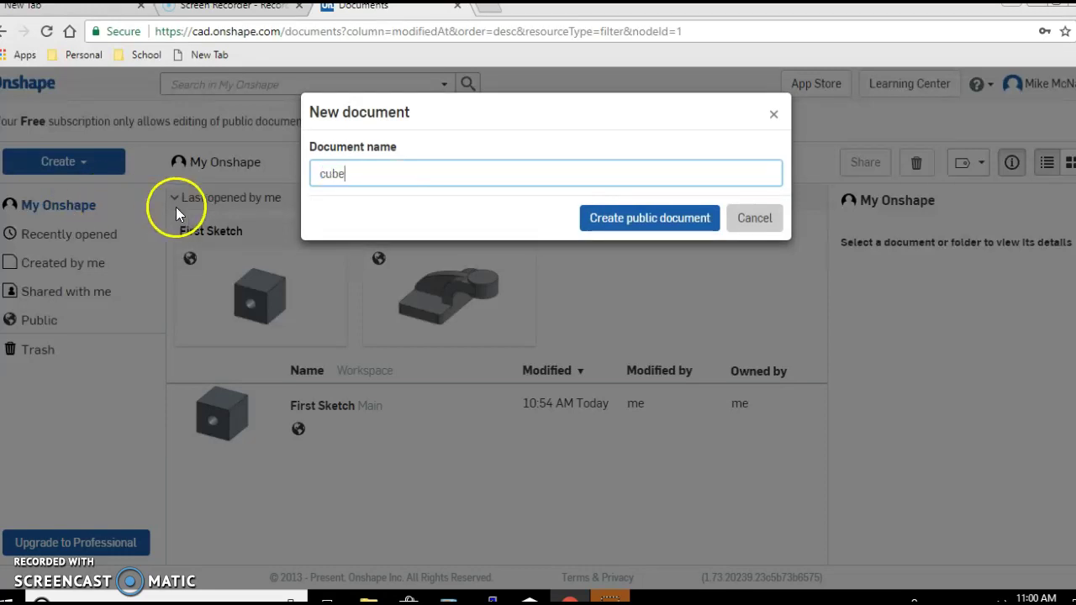
pyautogui.click(639, 225)
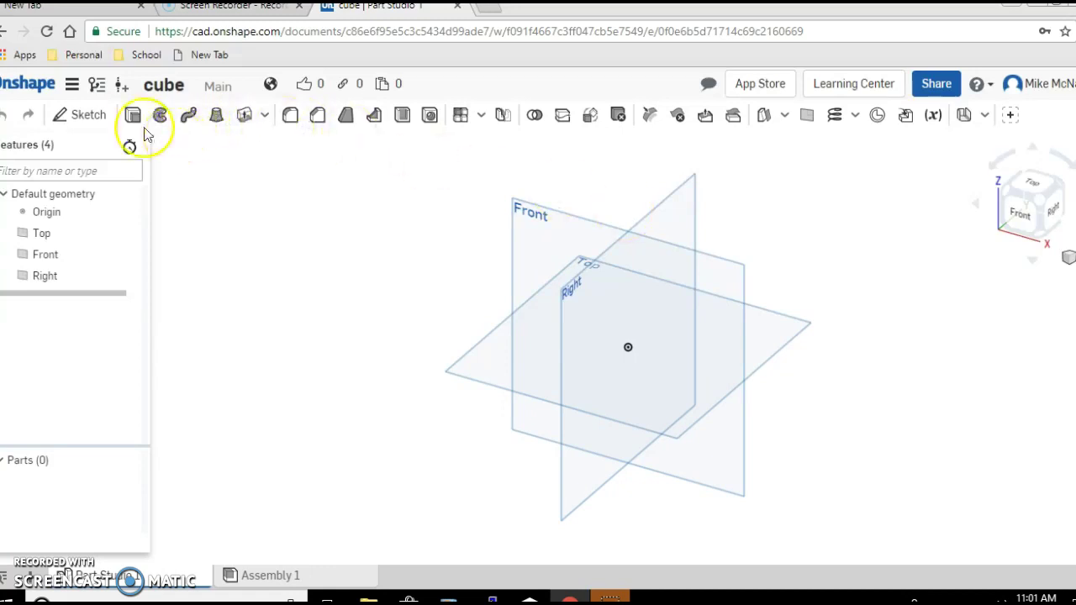
# Start Sketch 1 in the cube Part Studio.
pyautogui.click(87, 117)
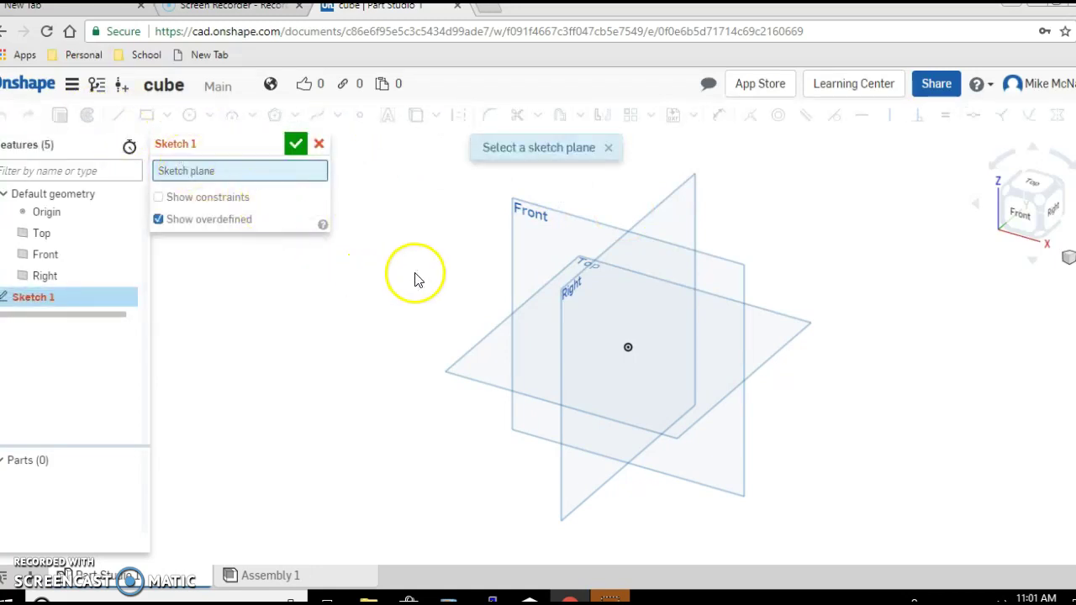
# Place Sketch 1 on the Front plane and view it normal to the sketch plane.
pyautogui.click(547, 243)
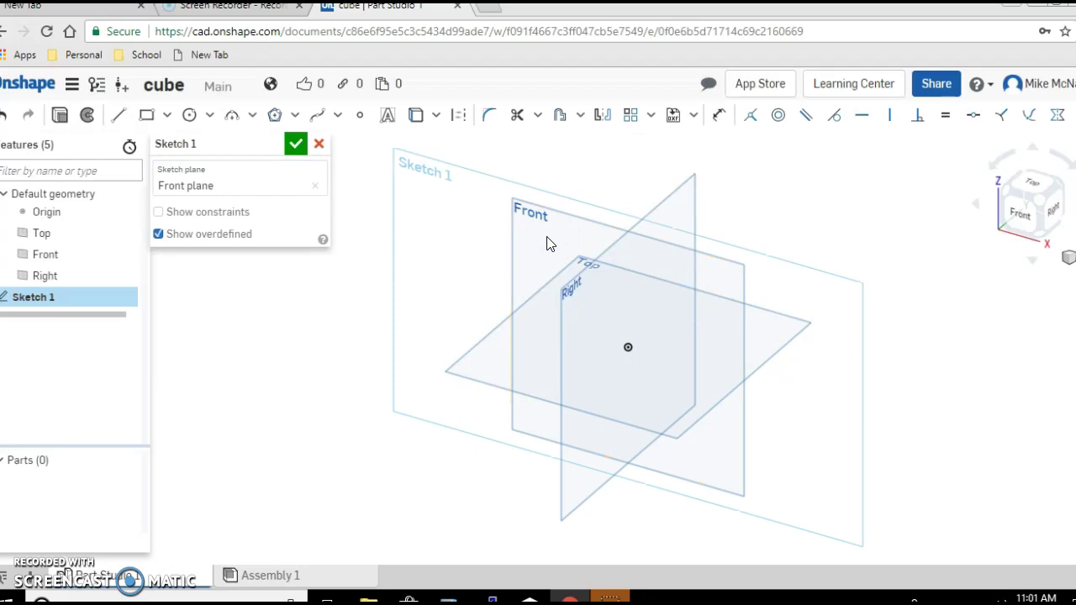
pyautogui.rightClick(547, 244)
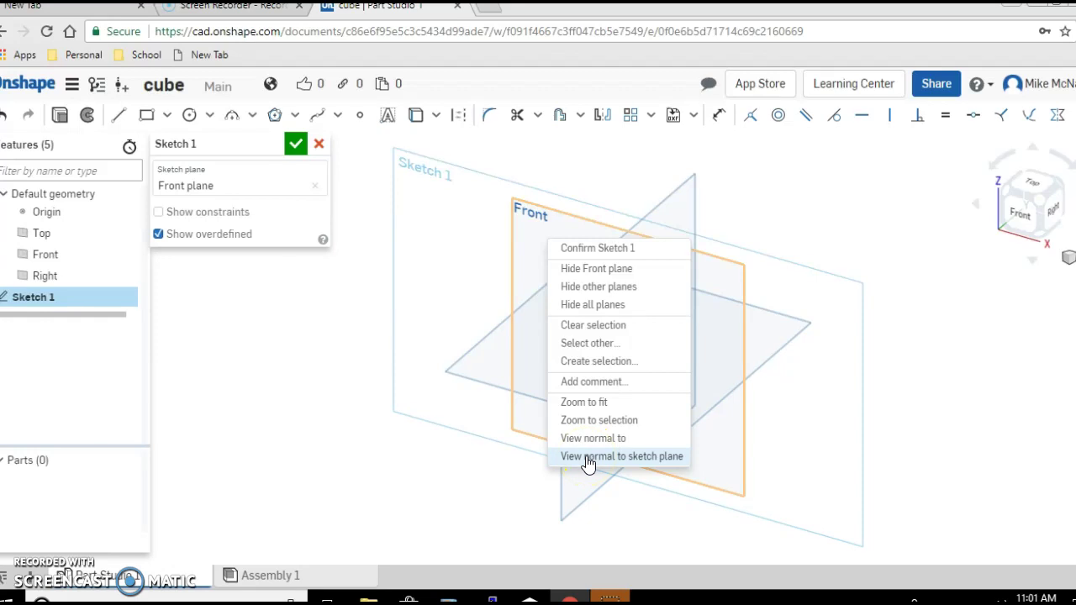
pyautogui.click(587, 460)
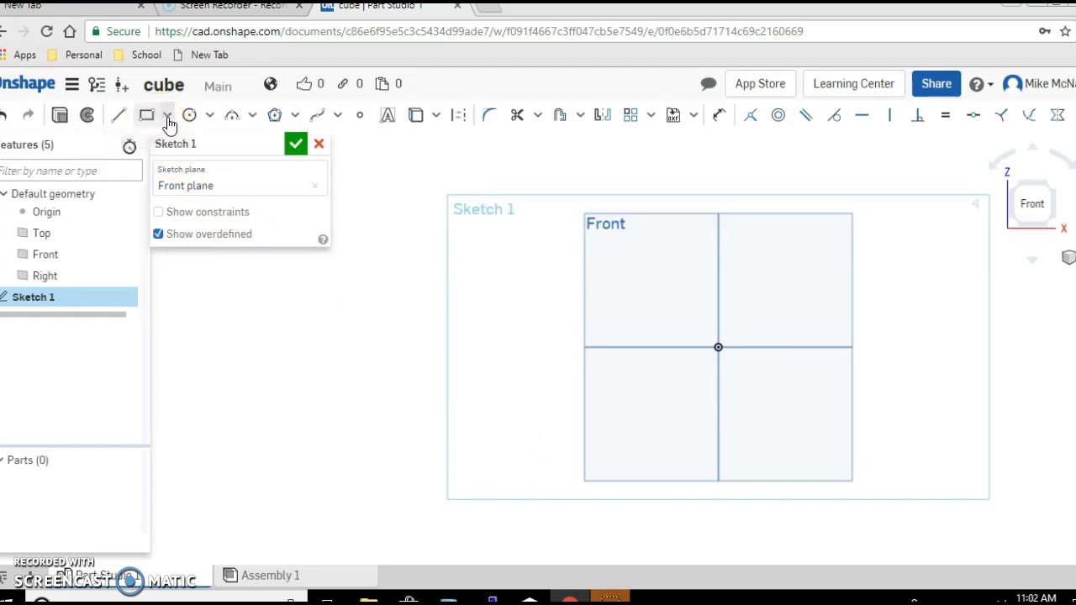
# Draw a corner rectangle across the origin, roughly 2.757 by 1.856.
pyautogui.click(167, 118)
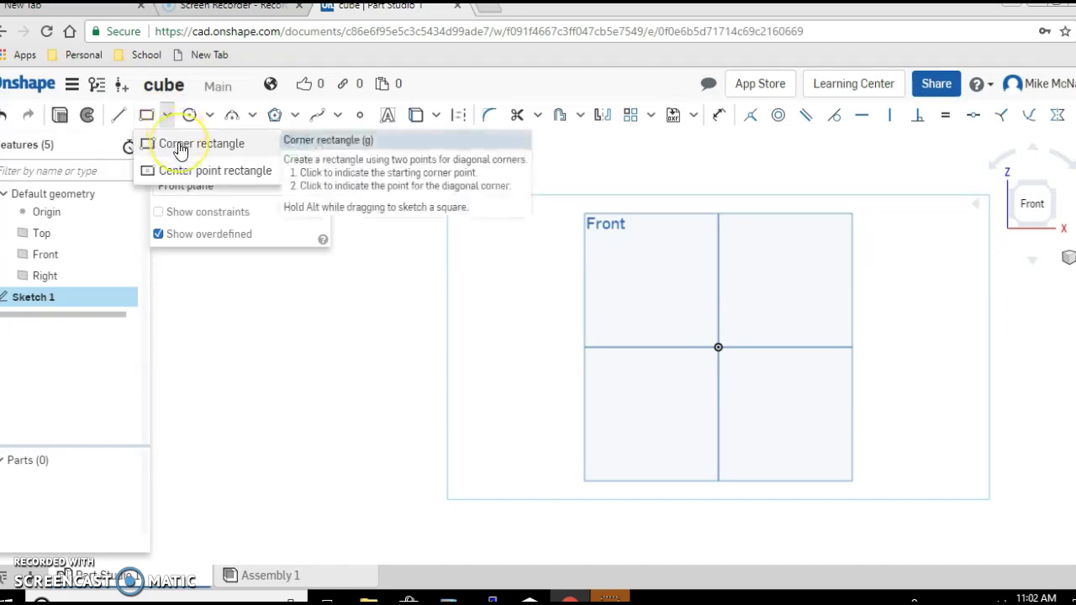
pyautogui.click(180, 149)
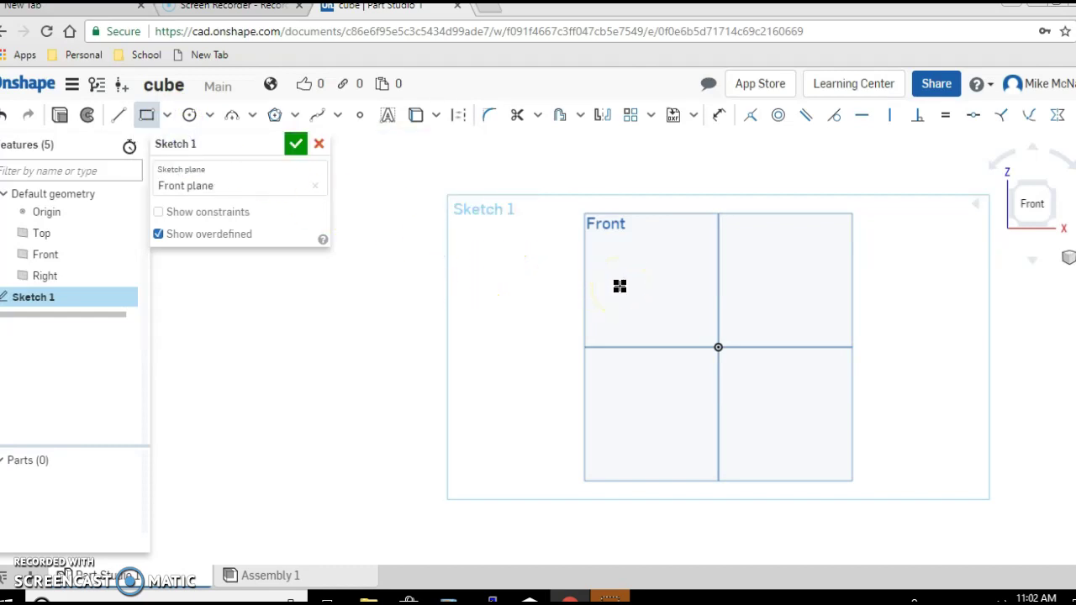
pyautogui.moveTo(619, 287)
pyautogui.mouseDown()
pyautogui.moveTo(681, 342)
pyautogui.moveTo(743, 368)
pyautogui.mouseUp()
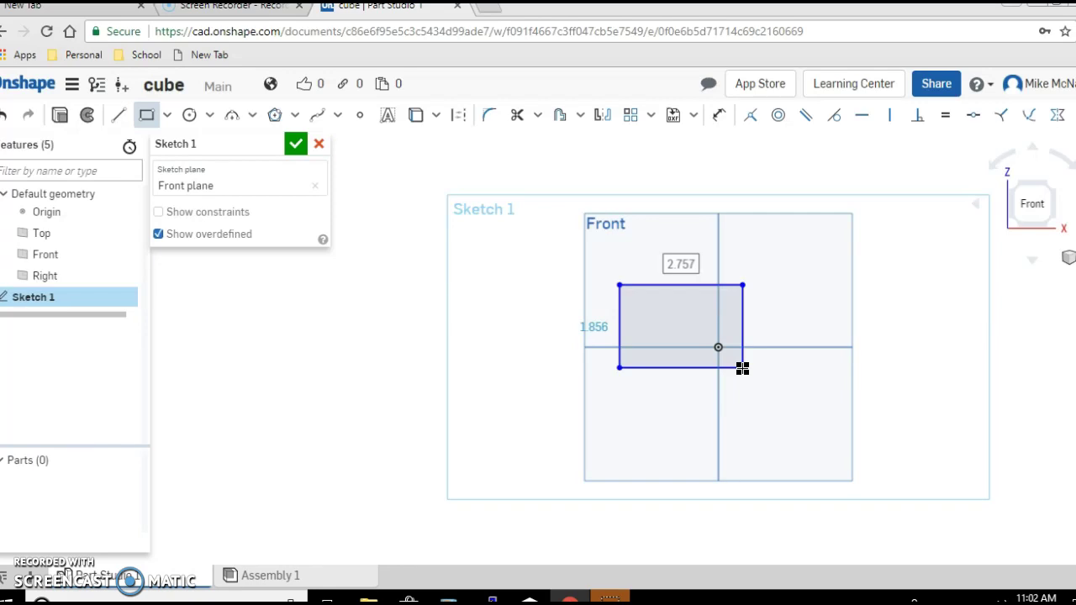
pyautogui.moveTo(742, 367); pyautogui.dragTo(737, 220)
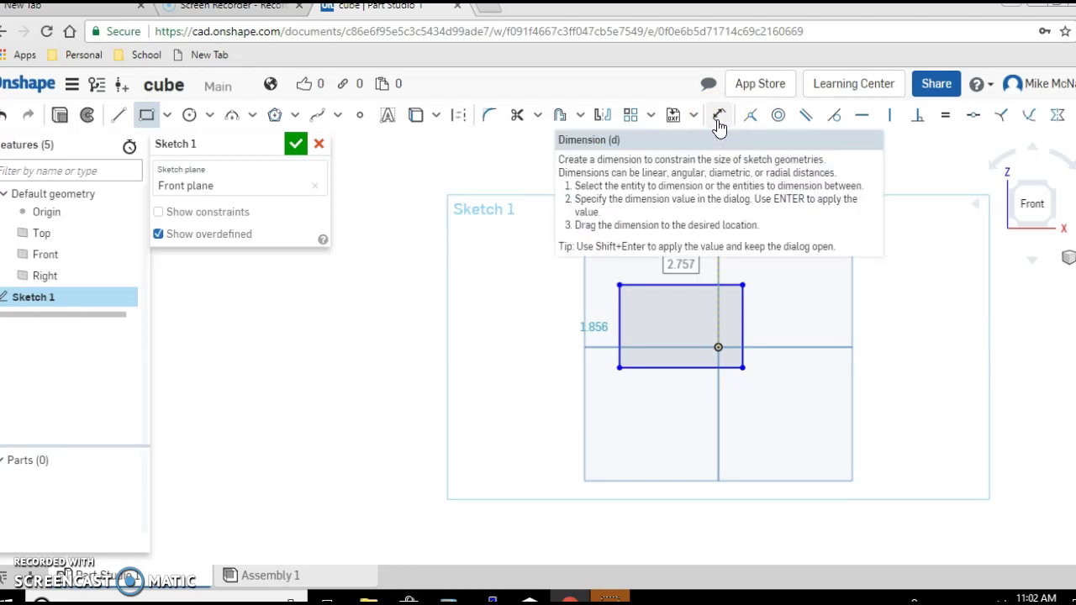
# Dimension the rectangle's right vertical edge to a height of 3 in.
pyautogui.click(719, 117)
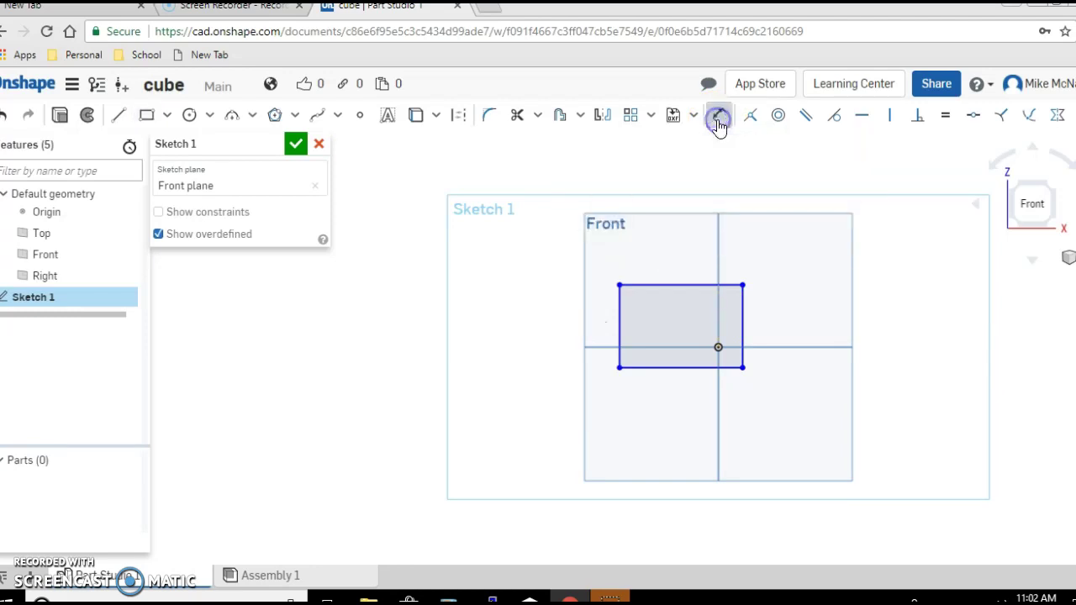
pyautogui.click(750, 163)
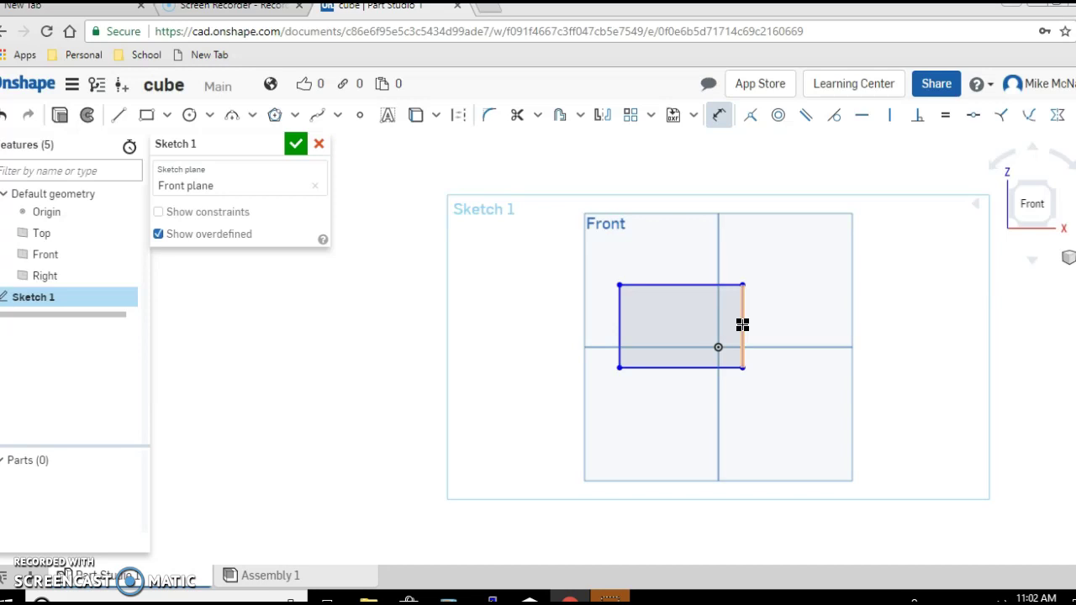
pyautogui.click(743, 324)
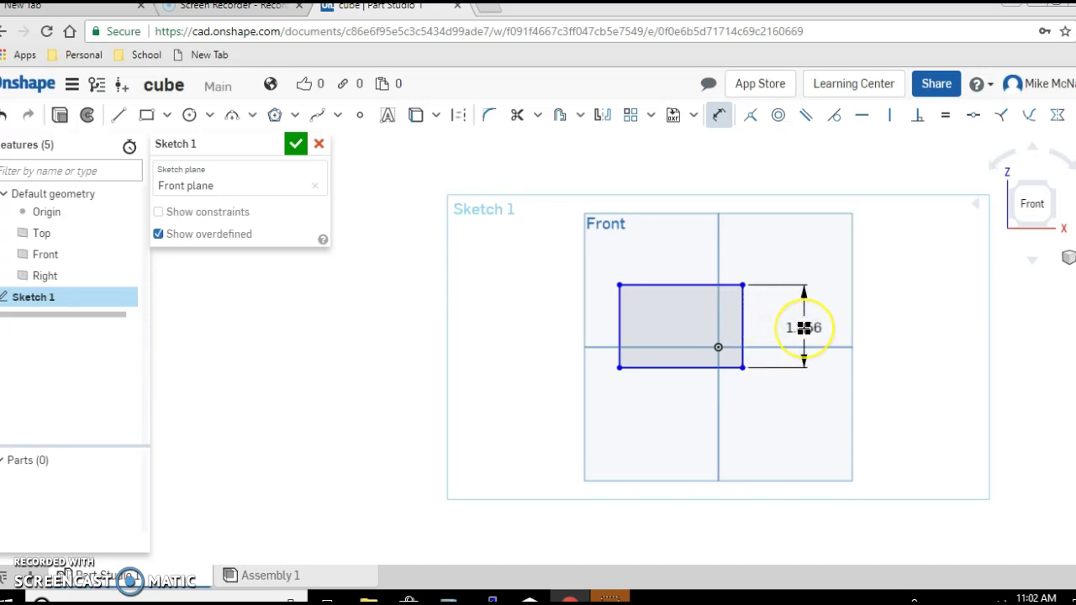
pyautogui.click(804, 328)
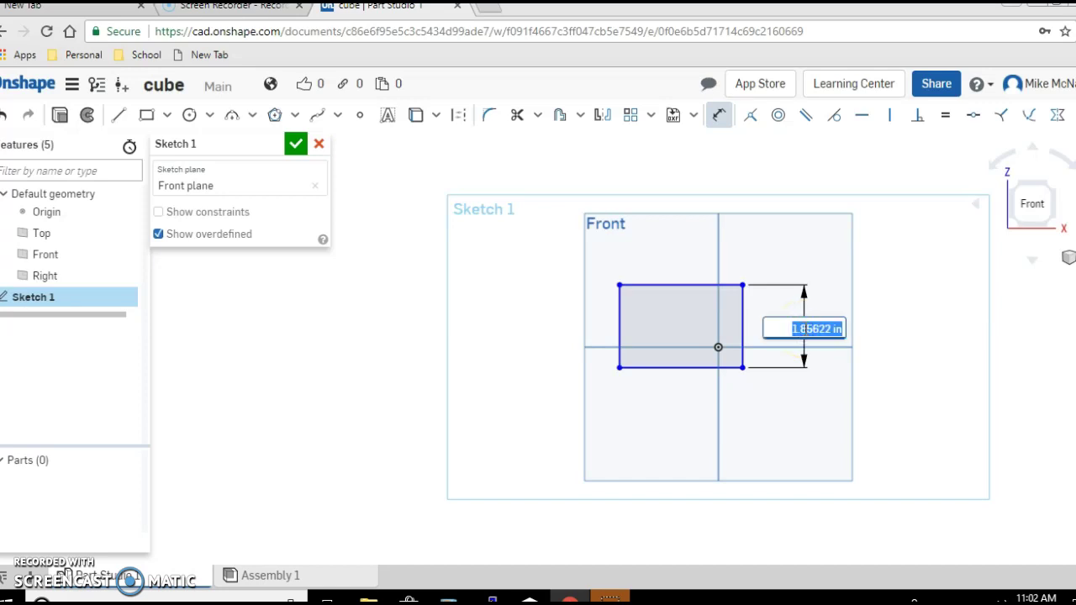
pyautogui.write('3')
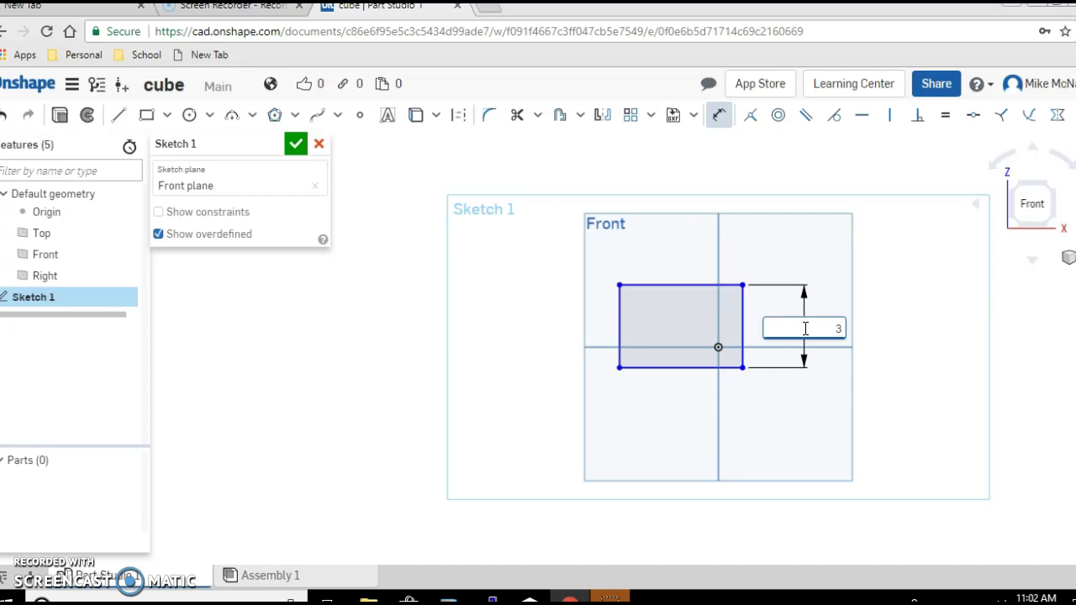
pyautogui.press('Return')
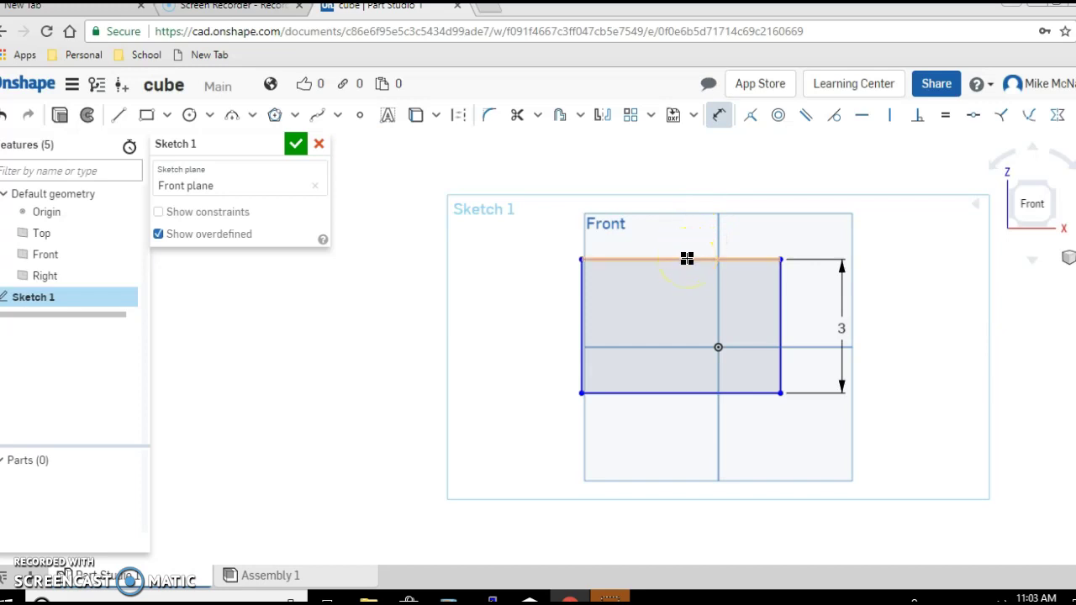
# Dimension the top edge to a 3 in width and accept Sketch 1.
pyautogui.moveTo(687, 258); pyautogui.dragTo(684, 223)
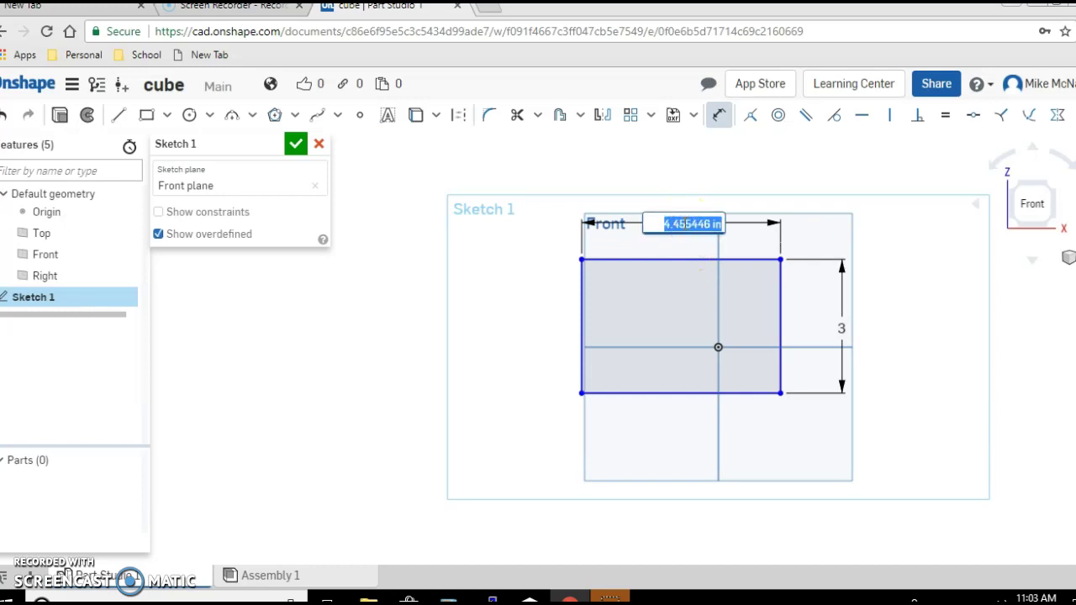
pyautogui.write('3')
pyautogui.press('Return')
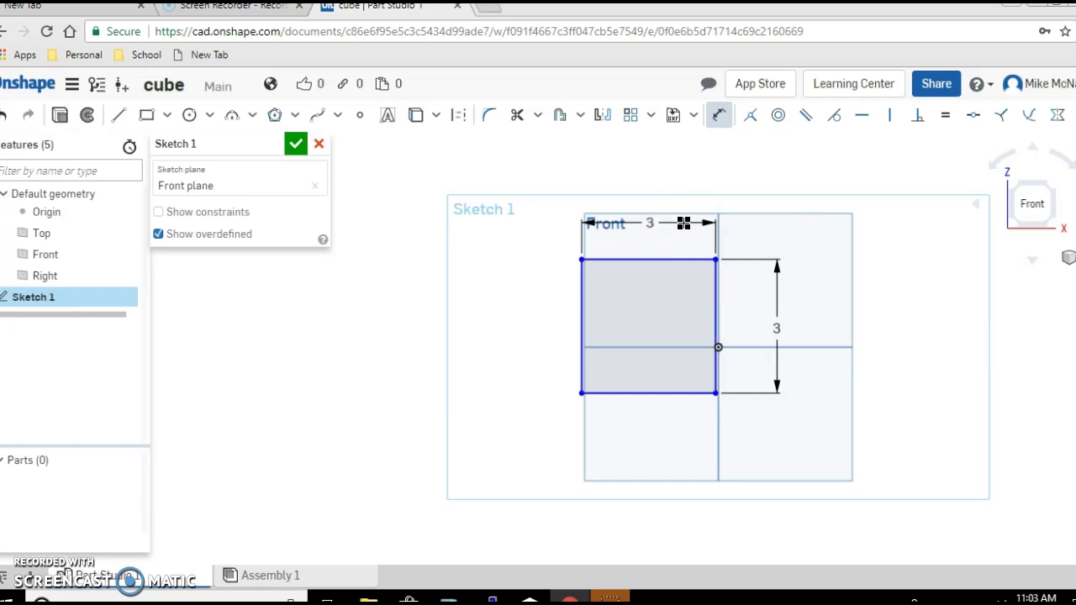
pyautogui.click(294, 147)
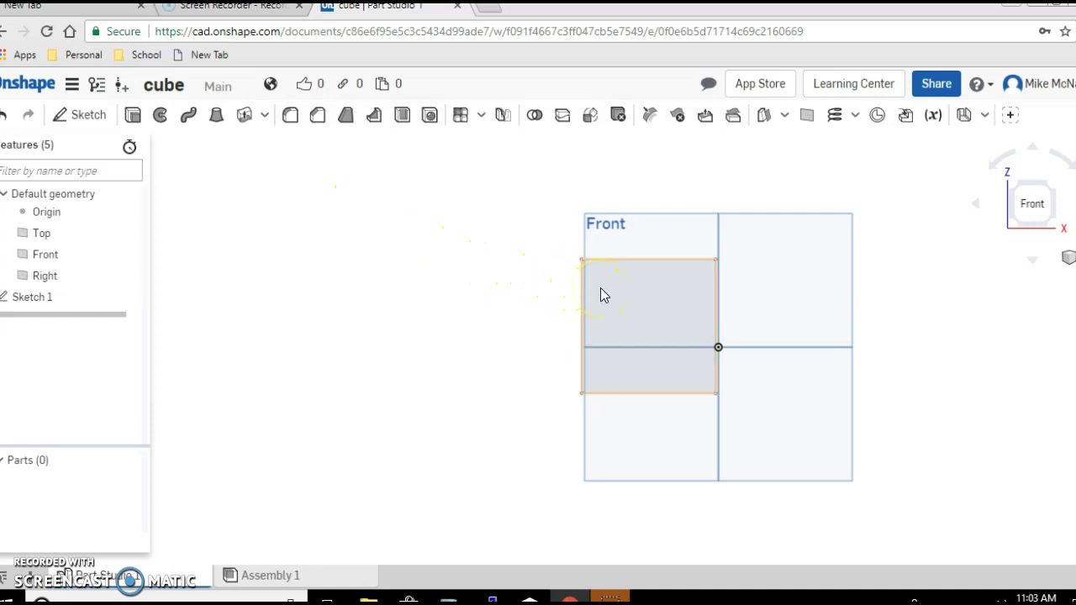
# Select the square sketch region and start Extrude 1 as a new solid.
pyautogui.click(600, 287)
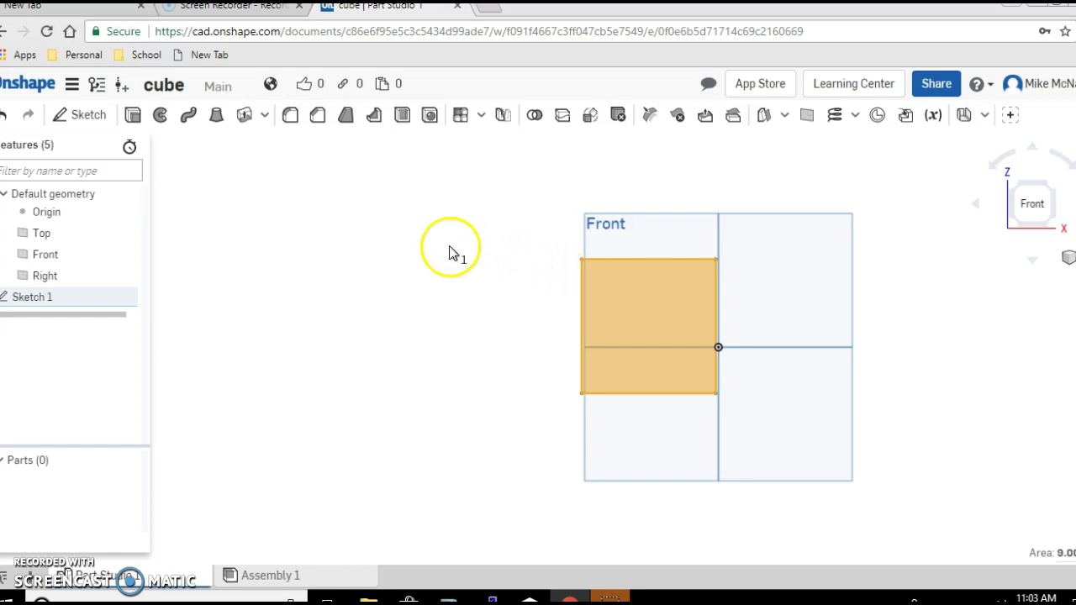
pyautogui.click(132, 122)
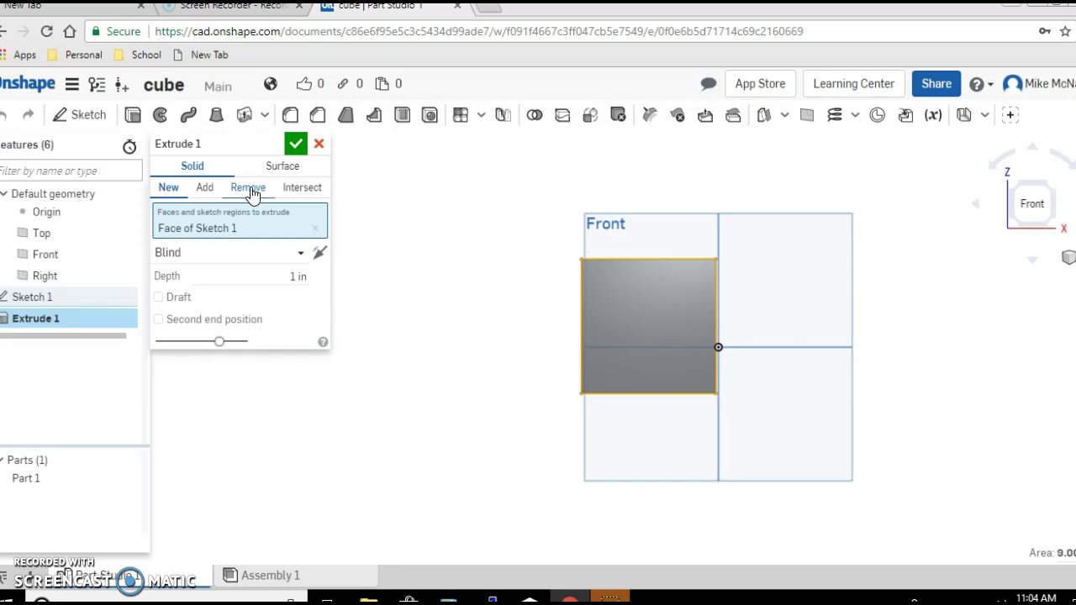
# Set the Blind extrude depth to 3 in and confirm Extrude 1.
pyautogui.click(163, 194)
pyautogui.click(291, 276)
pyautogui.write('3')
pyautogui.press('Return')
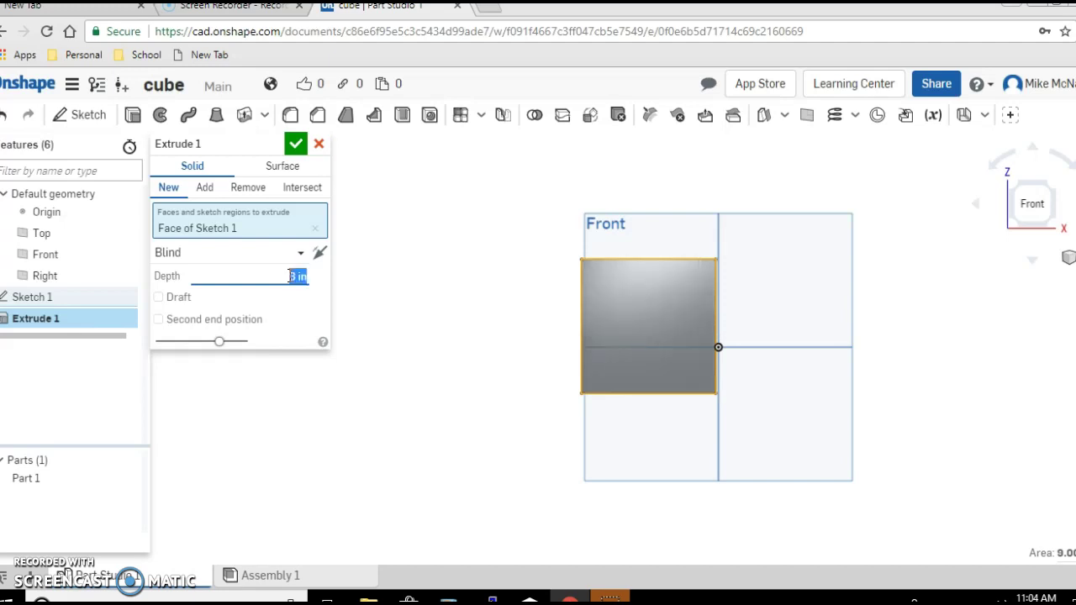
pyautogui.click(296, 145)
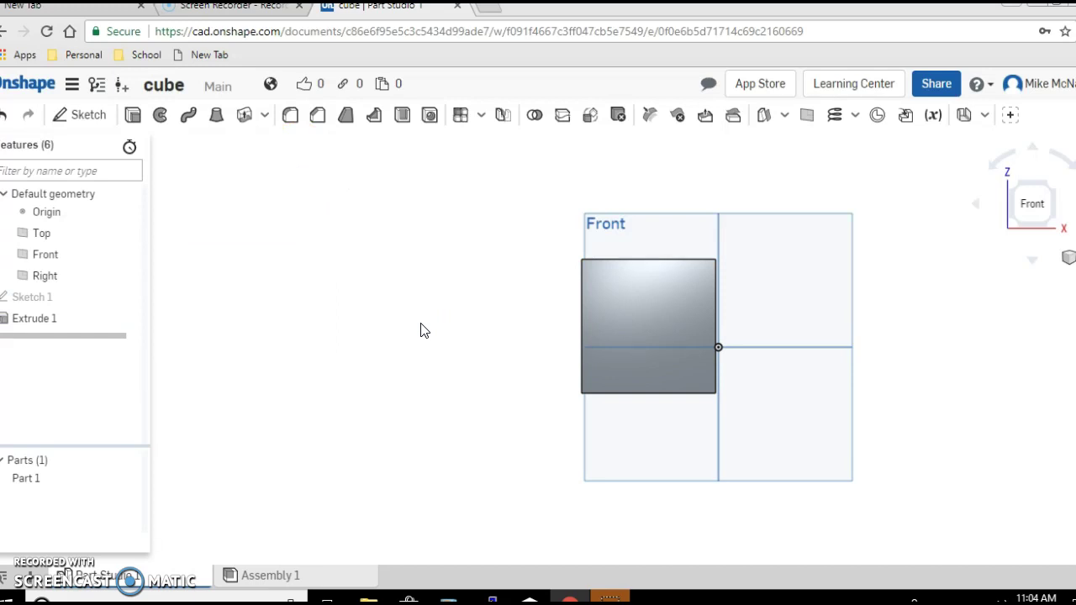
pyautogui.hotkey('shift', '4')
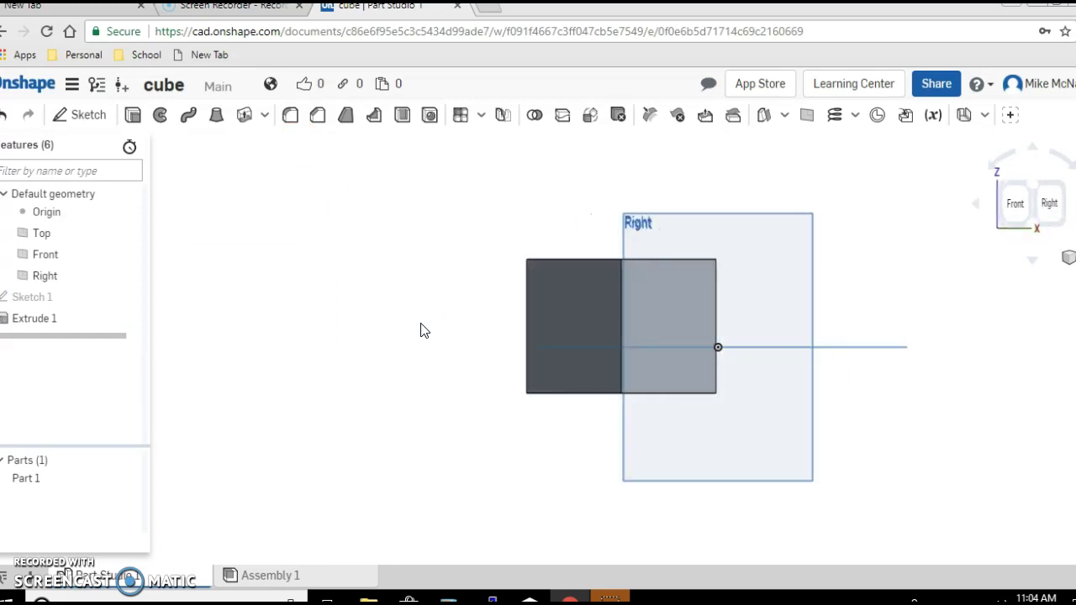
pyautogui.hotkey('shift', '3')
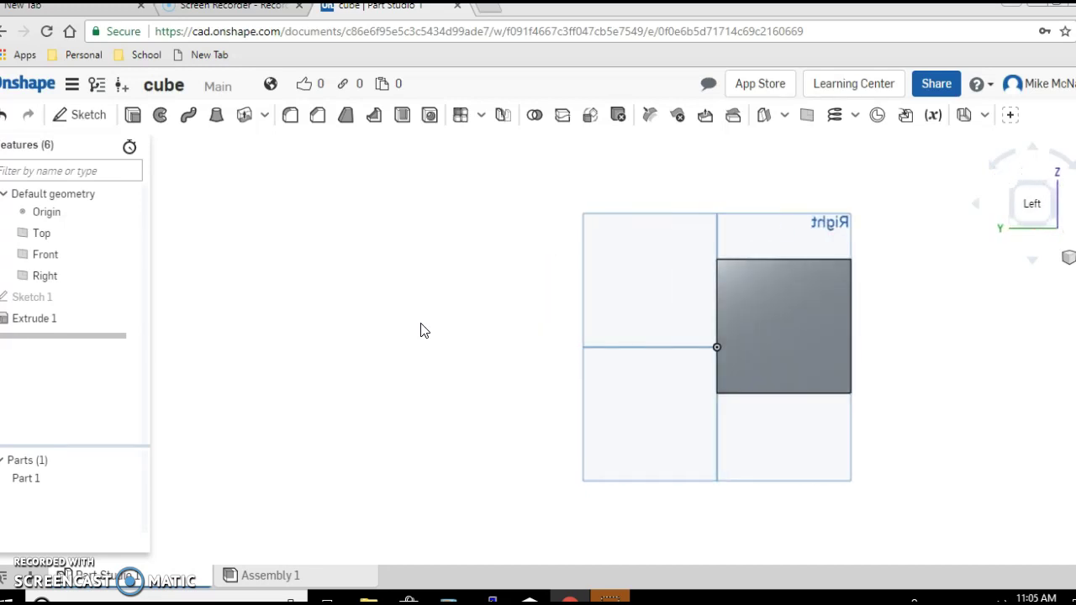
pyautogui.hotkey('shift', '1')
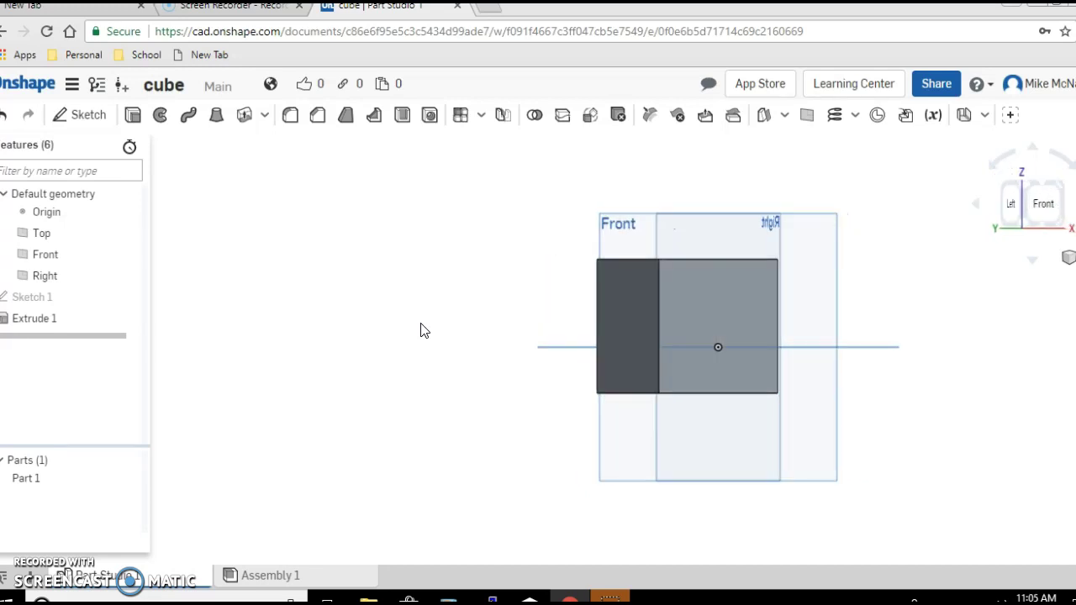